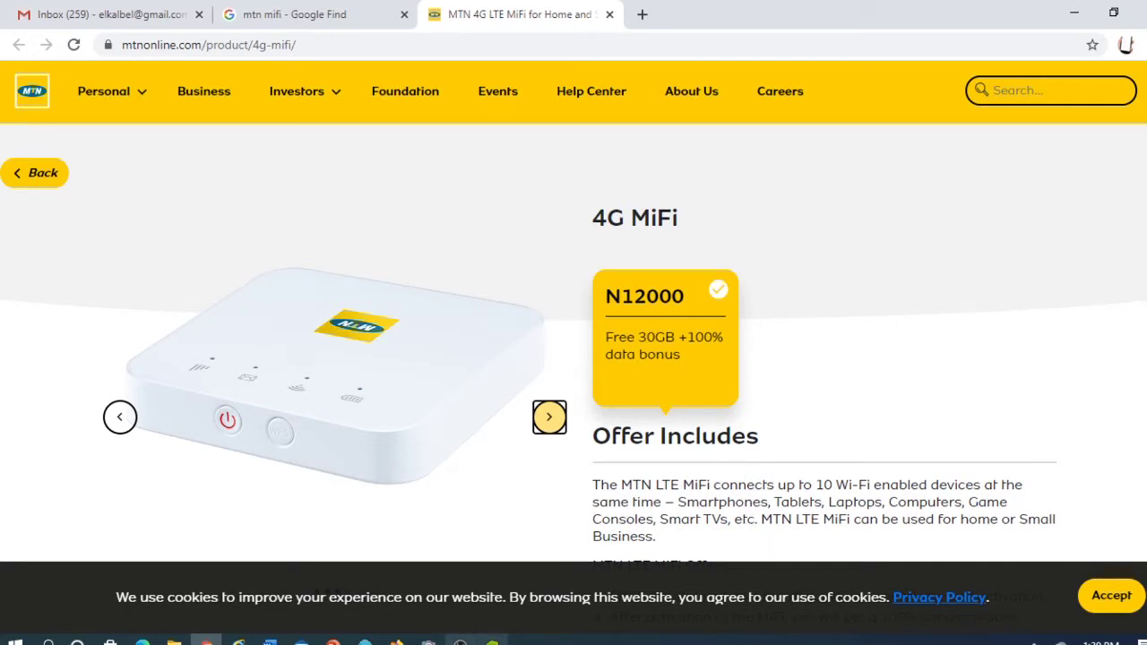
Step: Review the MTN 4G MiFi offer (N12000) and list nearby Wi-Fi networks, including MTN_4G_6DBB10
mouse_move(460, 640)
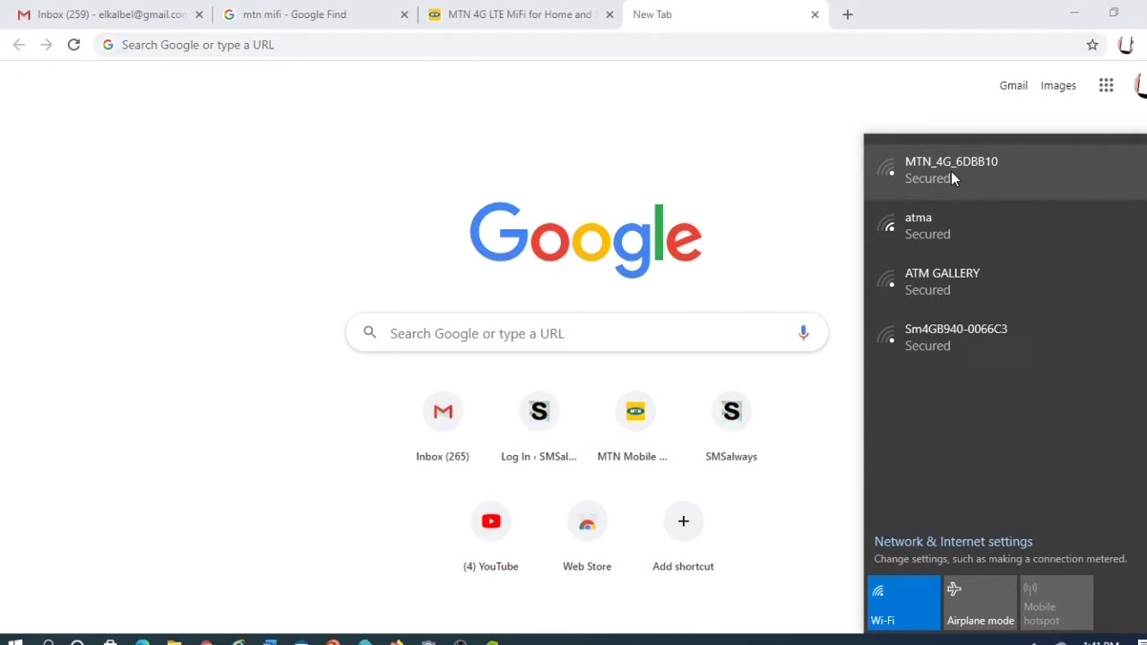
Step: Connect the computer to the secured MTN_4G_6DBB10 Wi-Fi network and return to Chrome's new tab
click(949, 159)
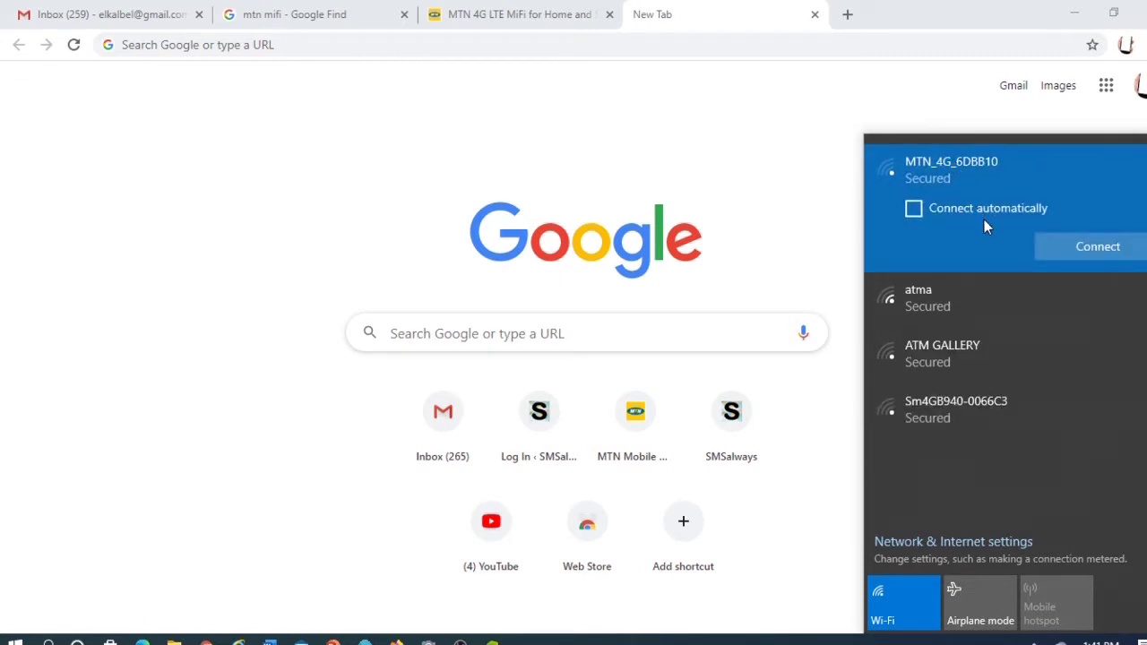
click(1076, 249)
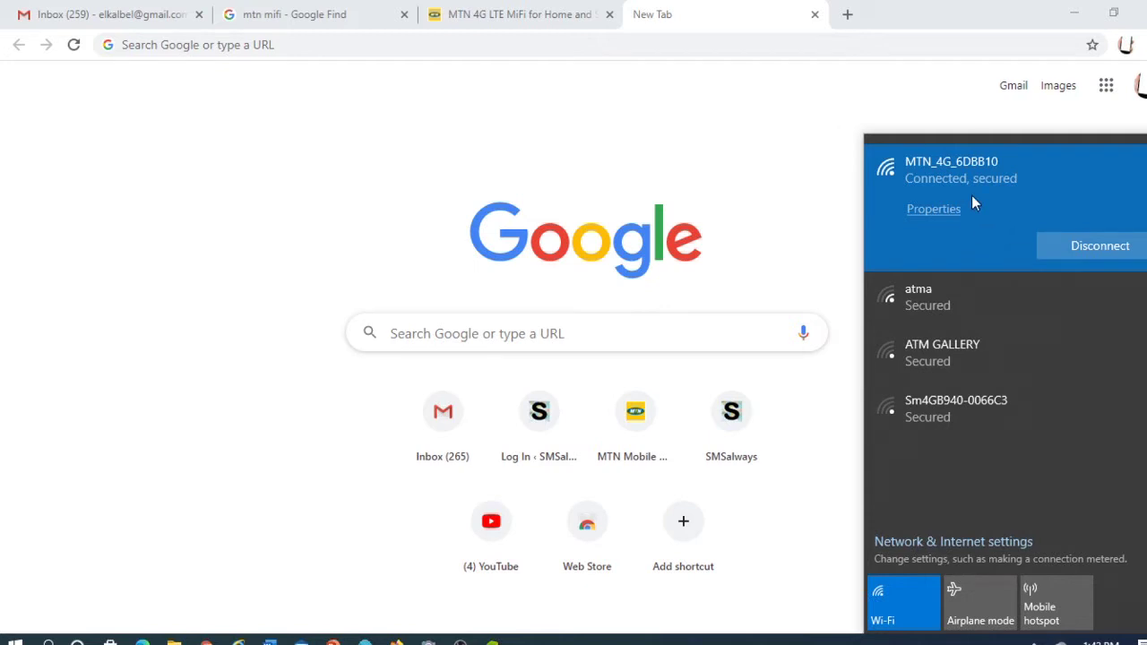
click(594, 45)
click(594, 45)
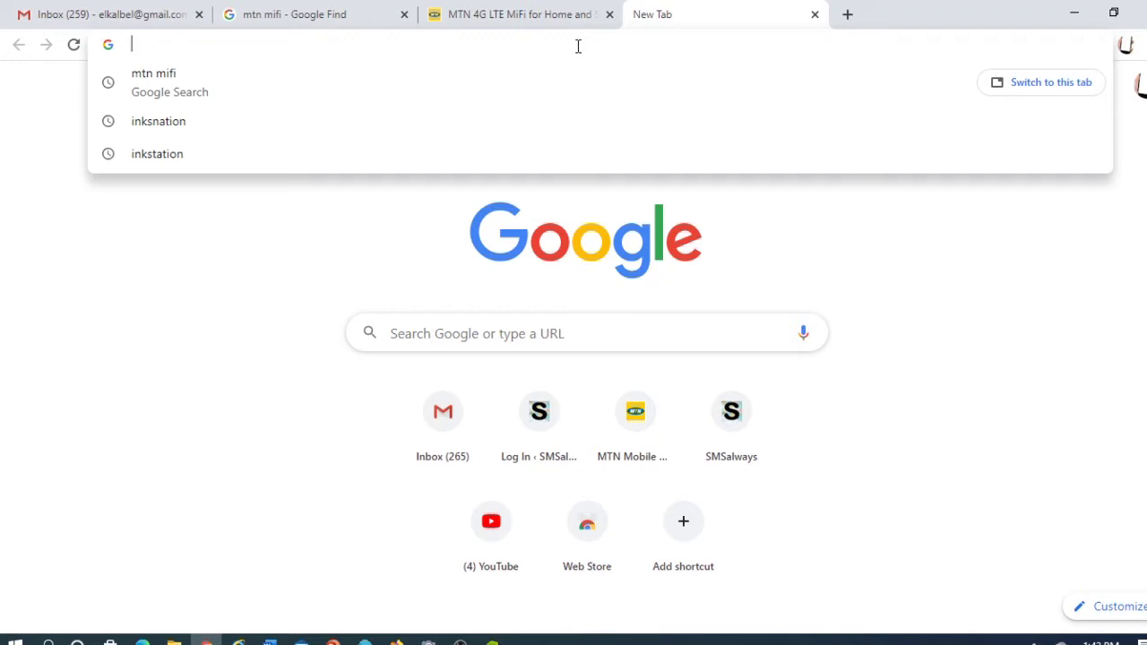
Step: Go to 192.168.0.1 to bring up the MTN Mobile WiFi MF927U login page
text(172)
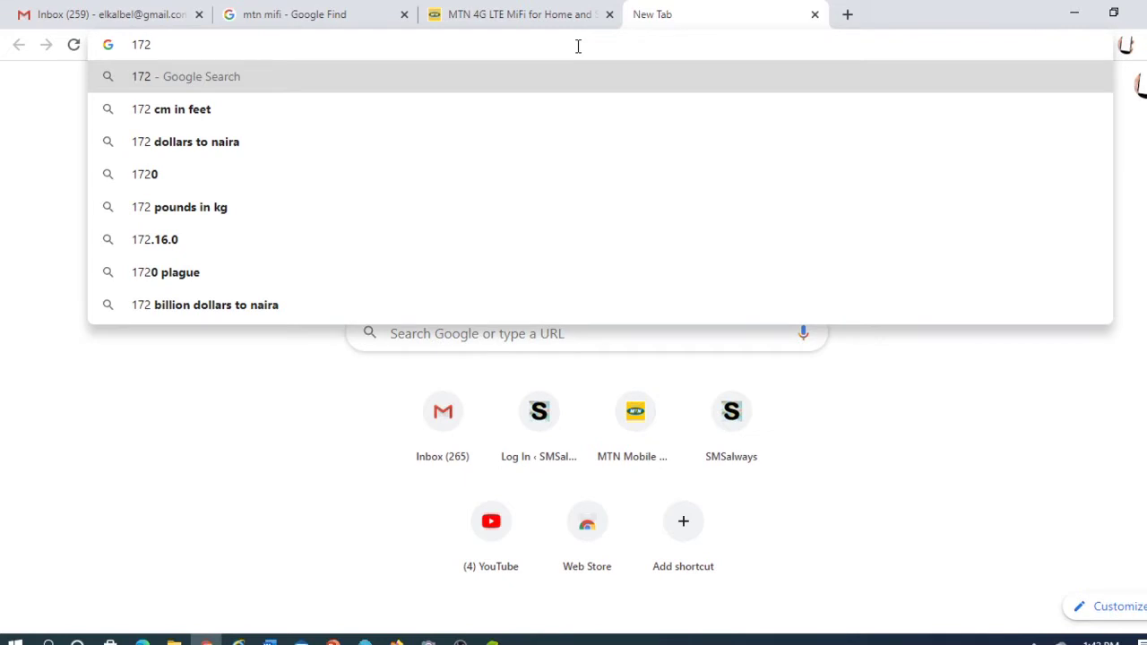
text(.)
key(BackSpace)
key(BackSpace)
key(BackSpace)
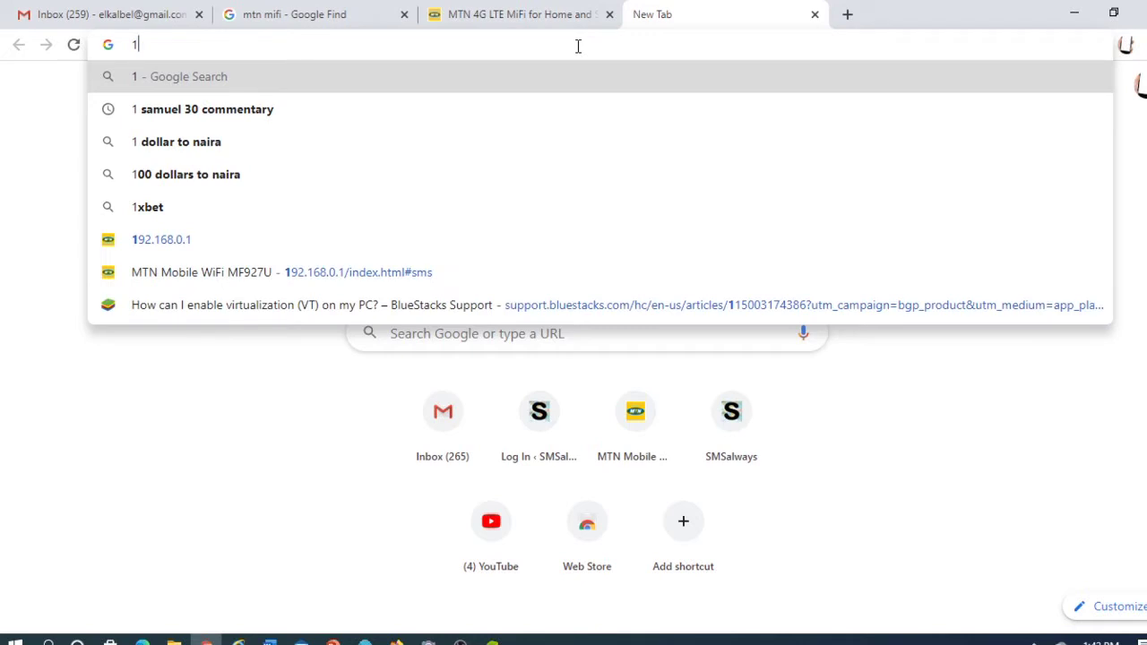
text(92)
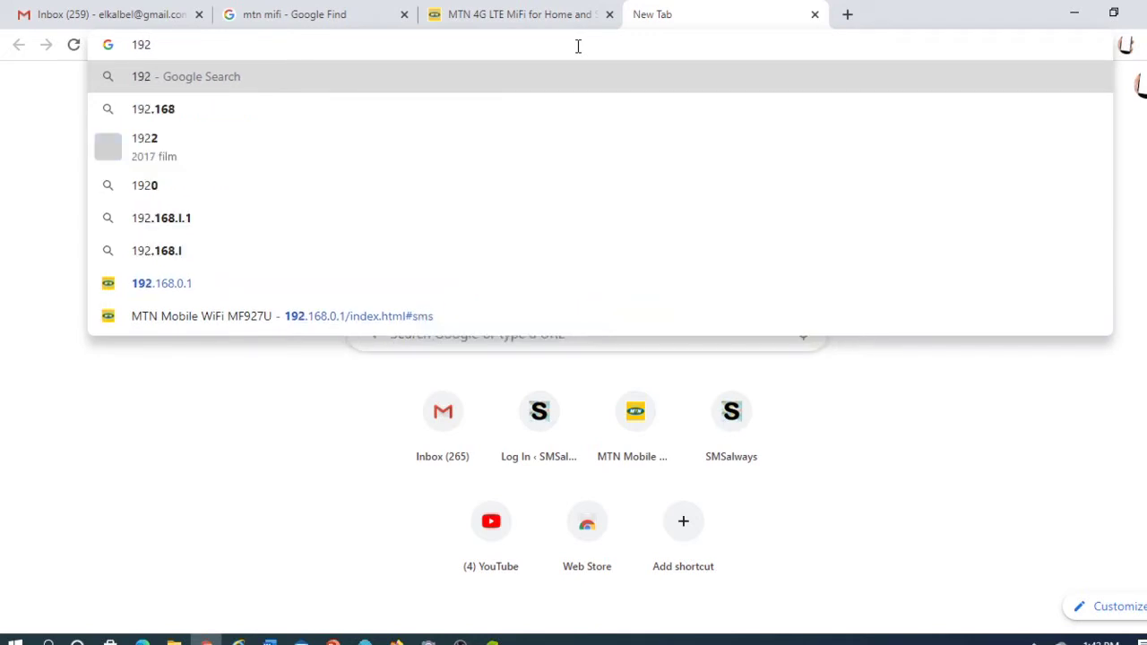
text(.168)
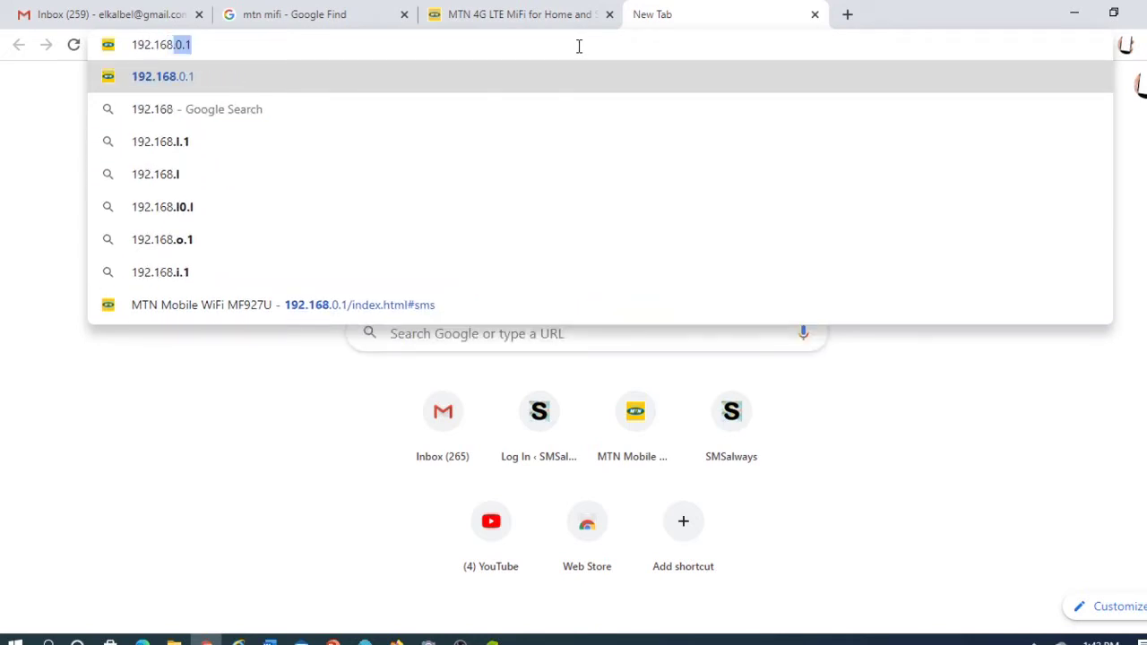
text(.0.1)
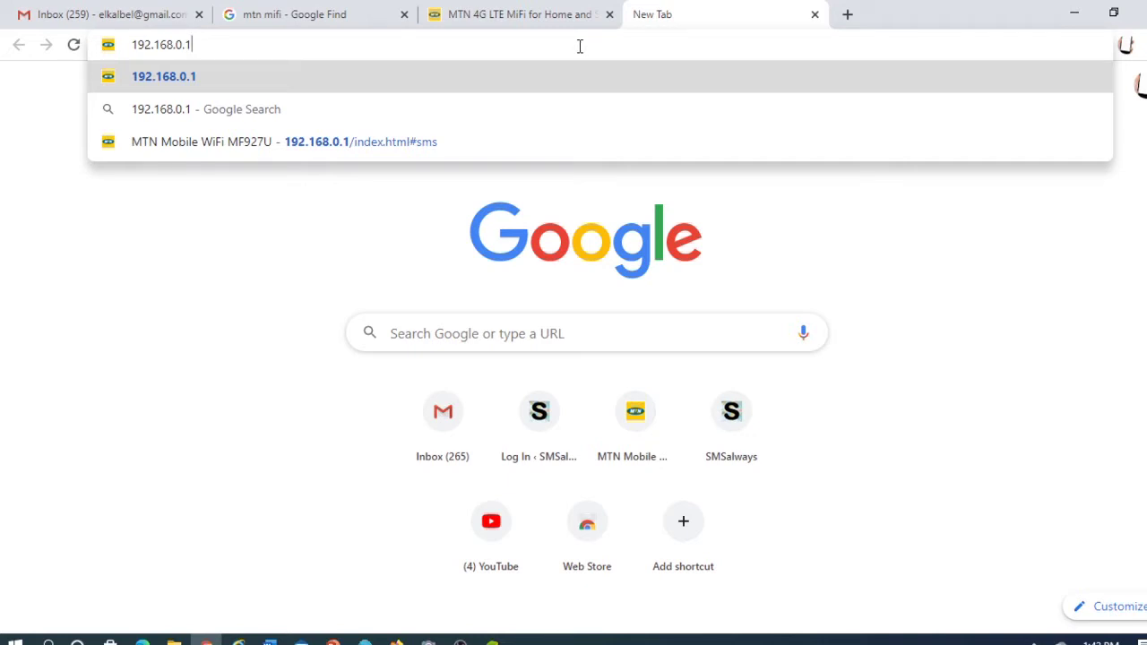
key(Return)
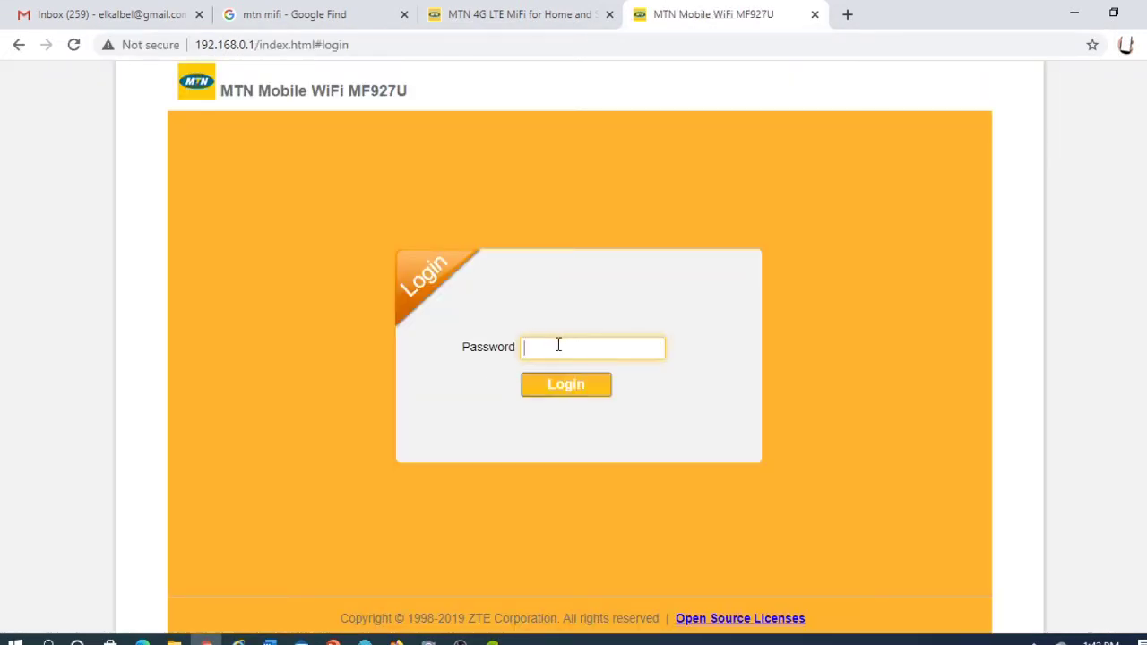
Step: Log into the MF927U admin with the admin password to reach the Home page
text(ad)
key(BackSpace)
text(adminadmin)
click(562, 383)
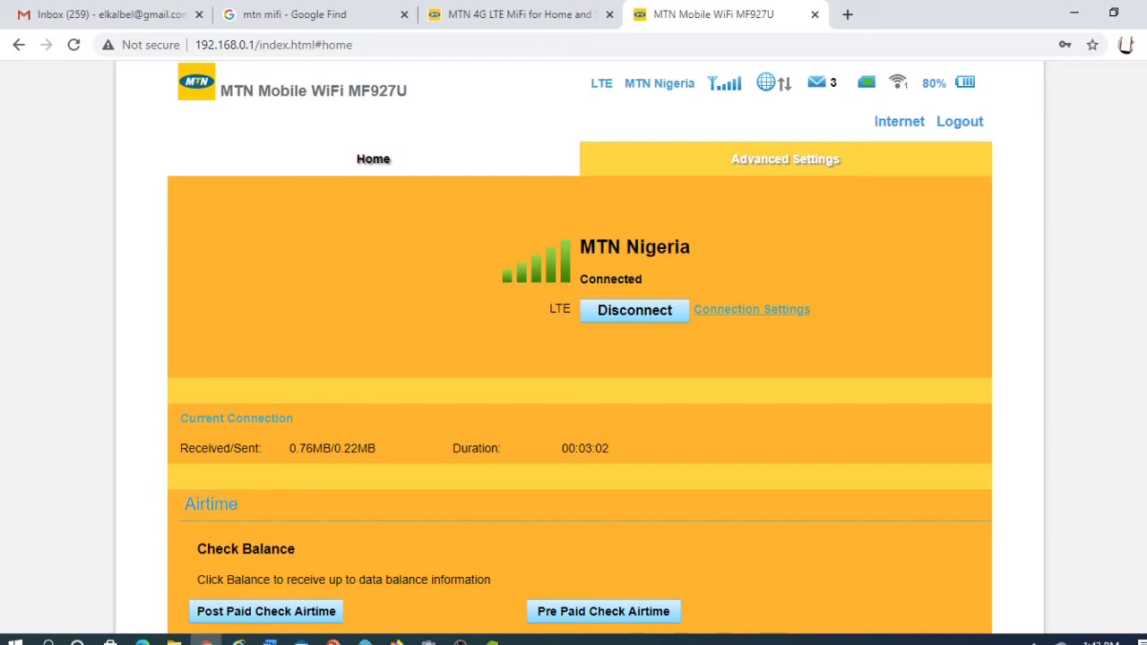
Step: Check the Home page shows MTN Nigeria connected over LTE, then go to Advanced Settings
scroll(579, 359, down, 2)
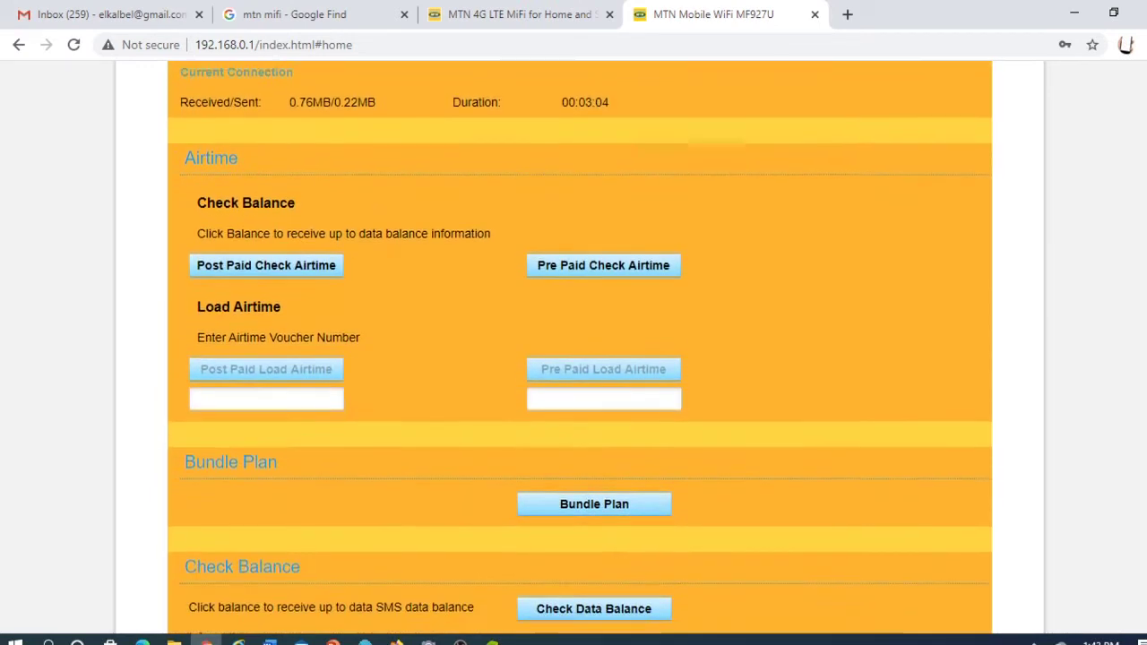
scroll(650, 220, up, 4)
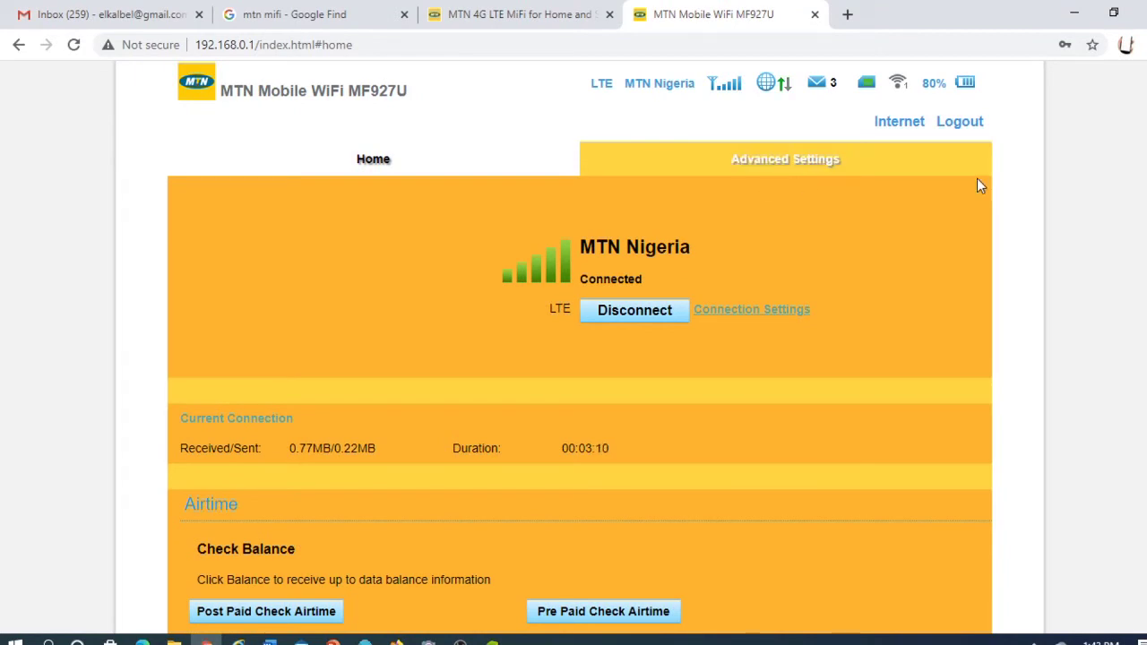
scroll(579, 359, down, 2)
scroll(579, 359, up, 2)
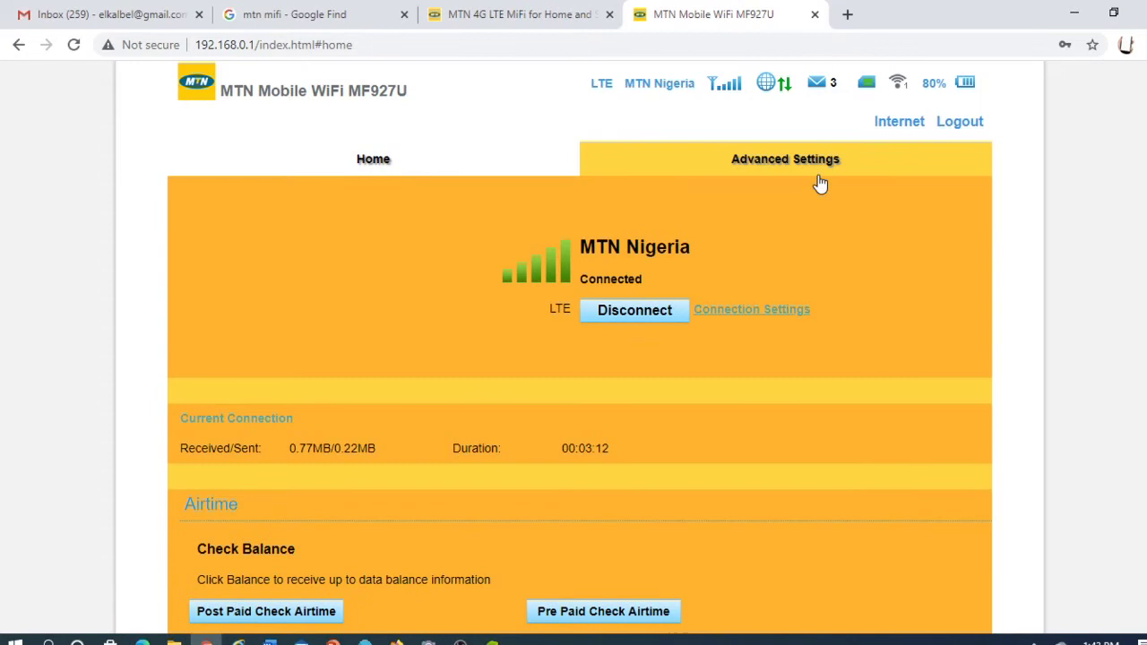
scroll(538, 359, down, 3)
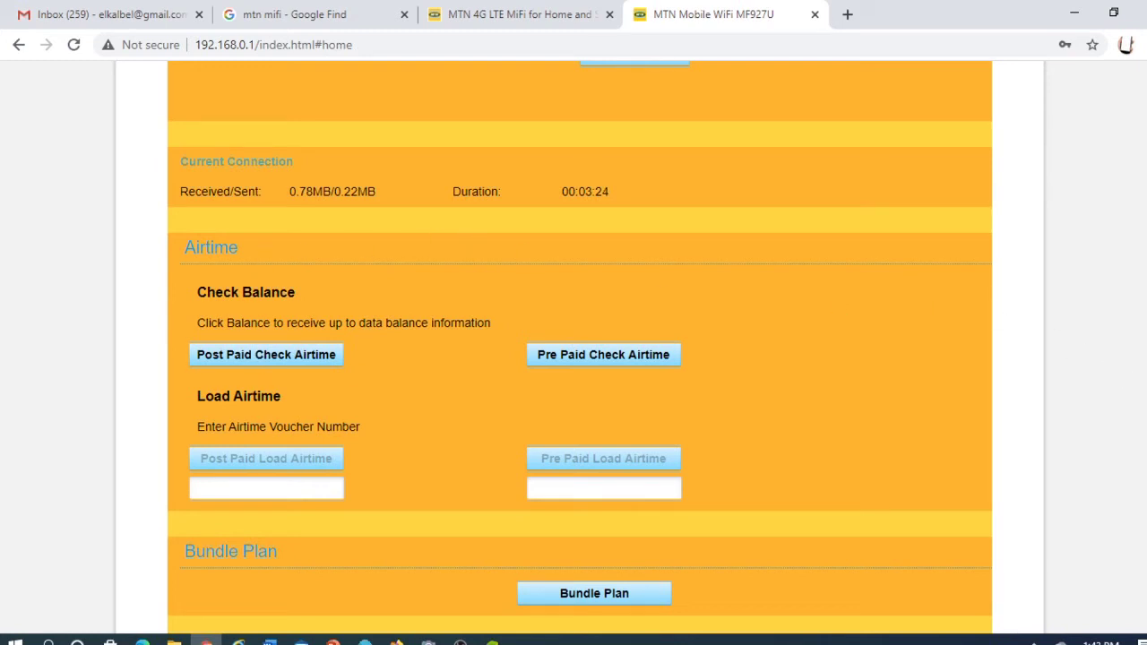
scroll(580, 359, up, 3)
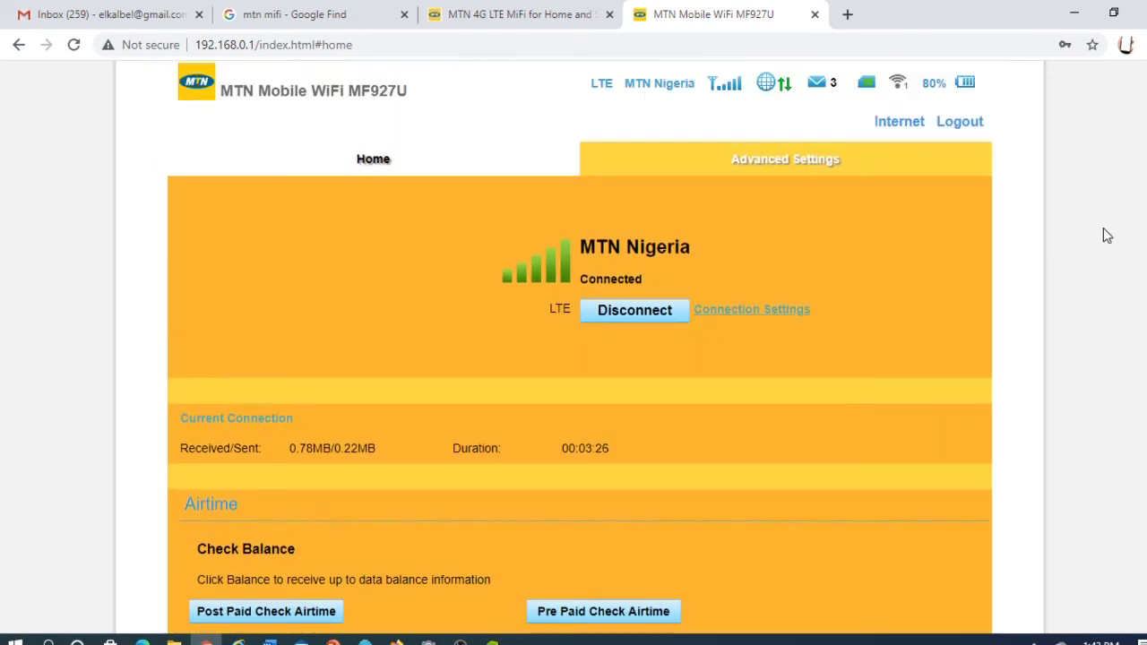
click(769, 162)
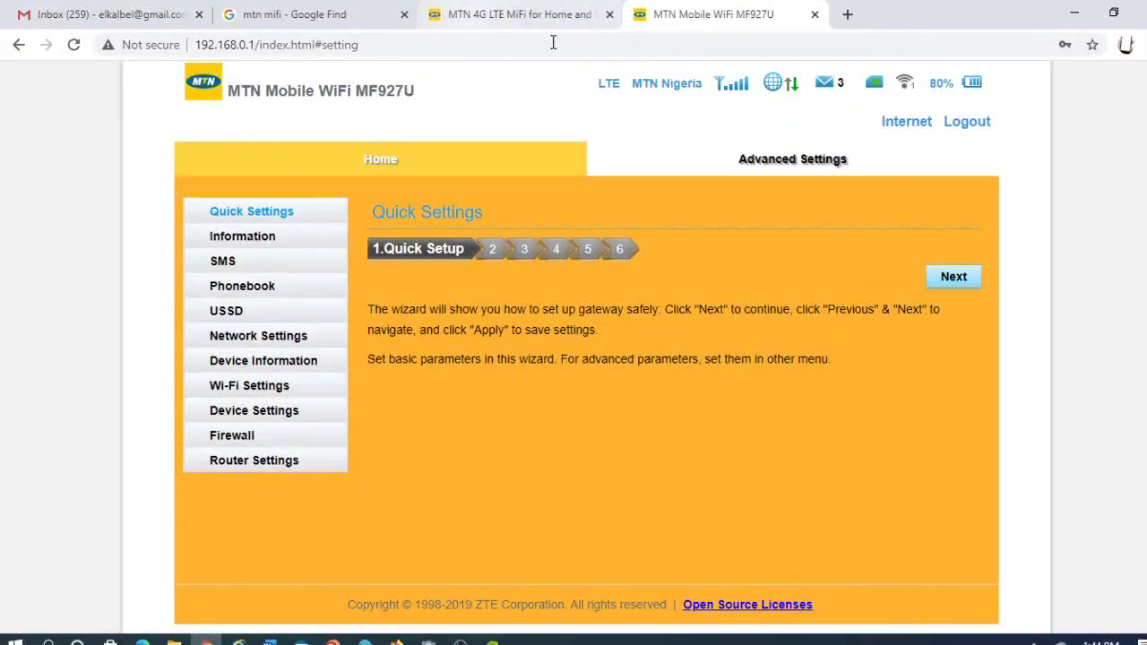
Step: Send the USSD code *131# from the USSD page to get the MTN menu
click(231, 315)
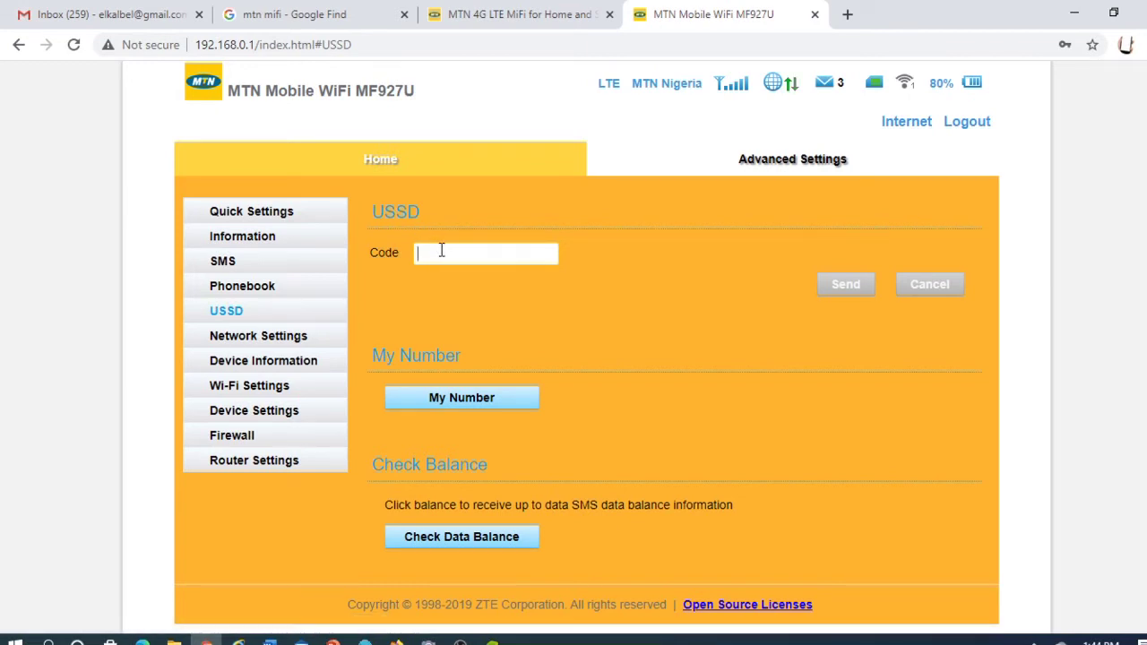
text(*131#)
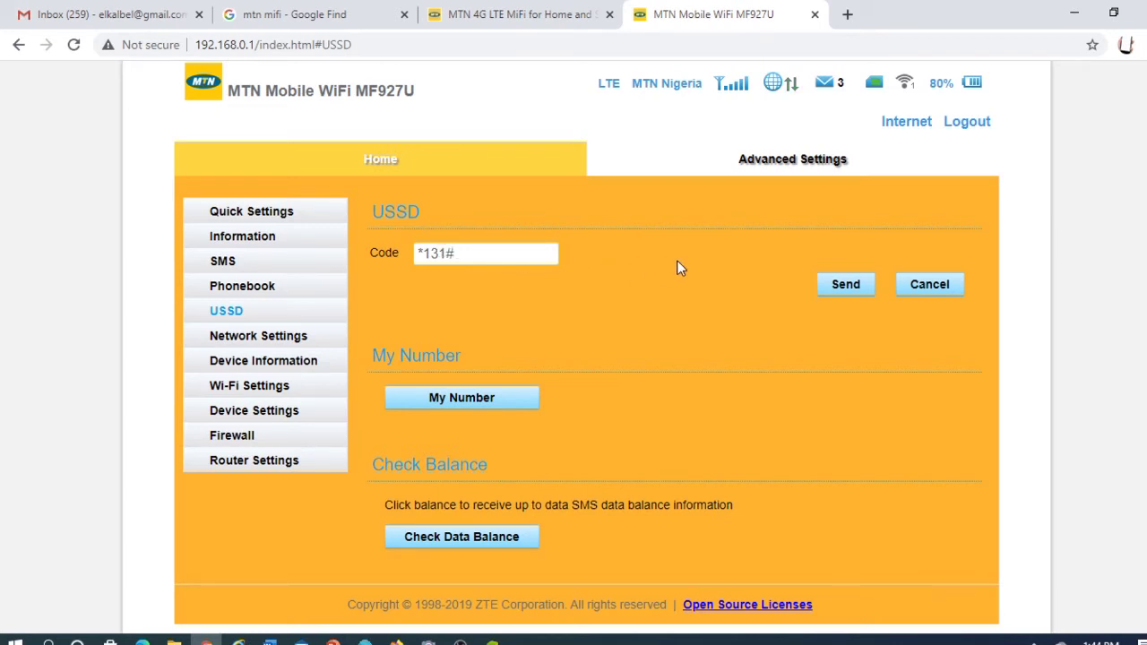
click(845, 285)
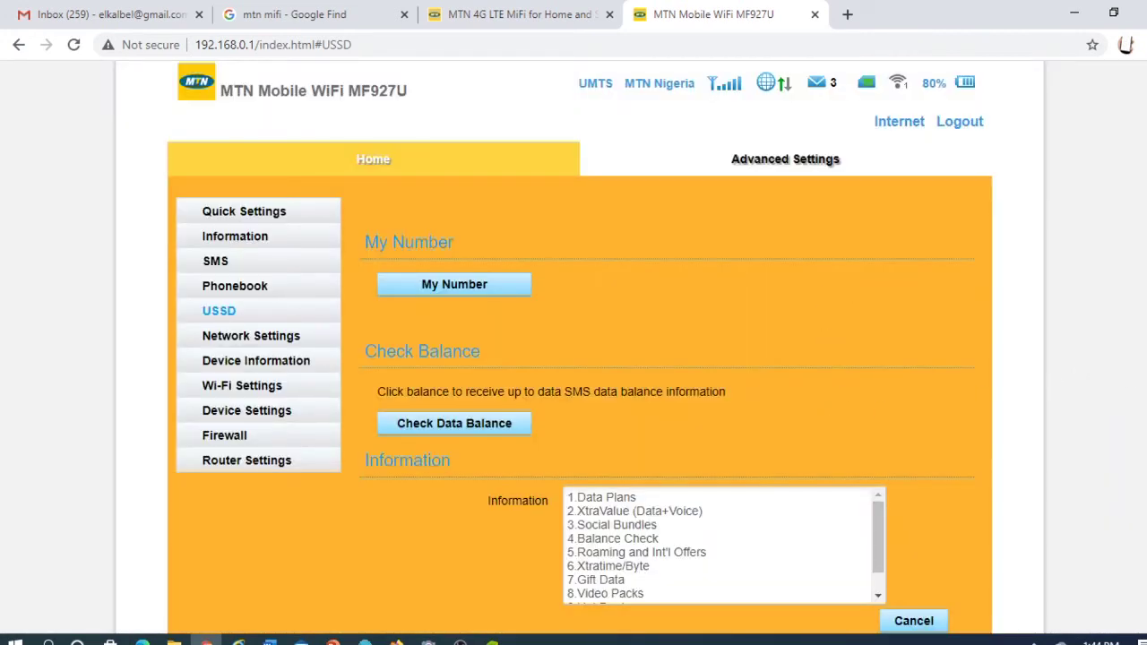
Step: Reply 1 to the *131# menu to choose Data Plans
scroll(789, 493, down, 2)
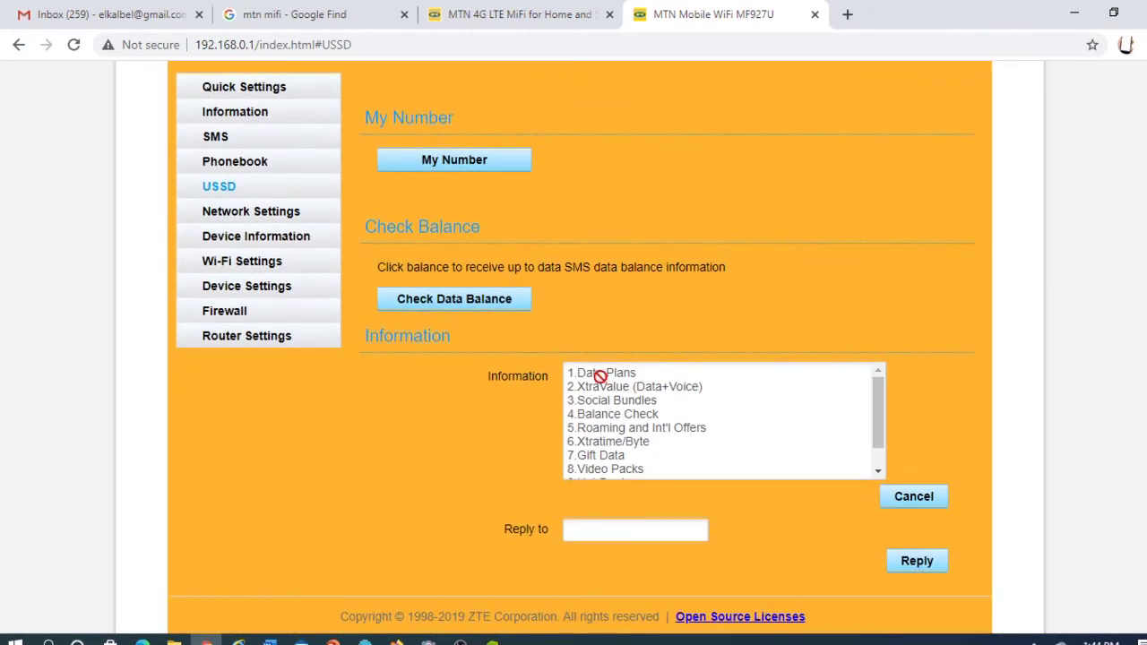
click(612, 528)
text(1)
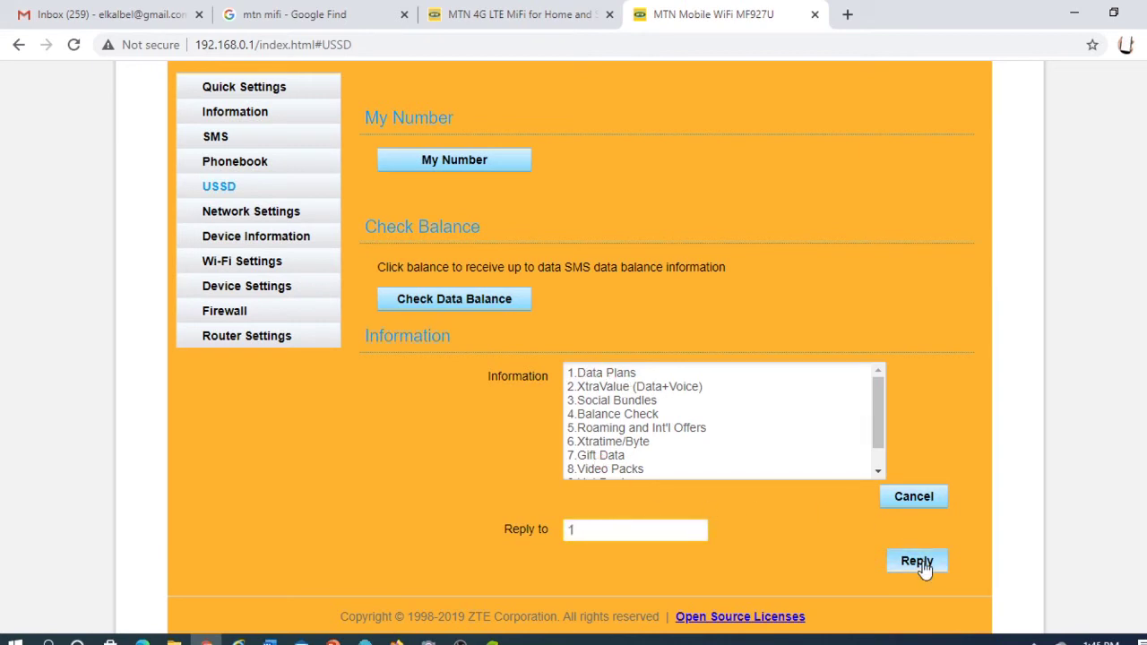
click(921, 565)
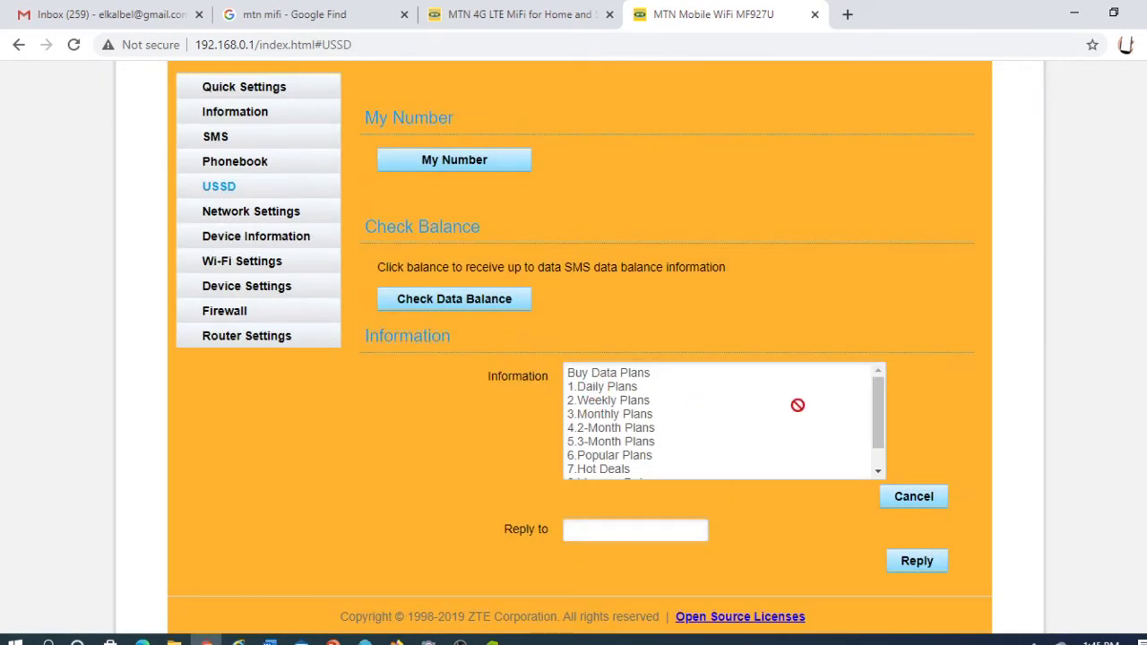
Step: Reply 3 to choose Monthly Plans and scroll through the monthly bundle prices
click(627, 534)
text(3)
click(923, 558)
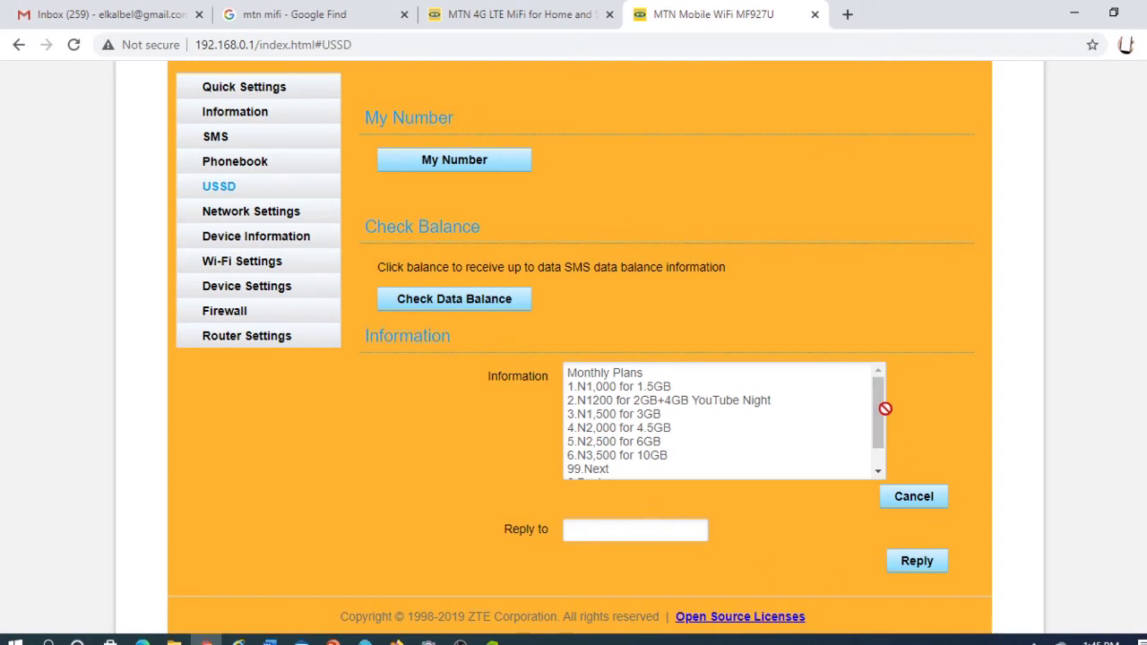
scroll(878, 421, down, 1)
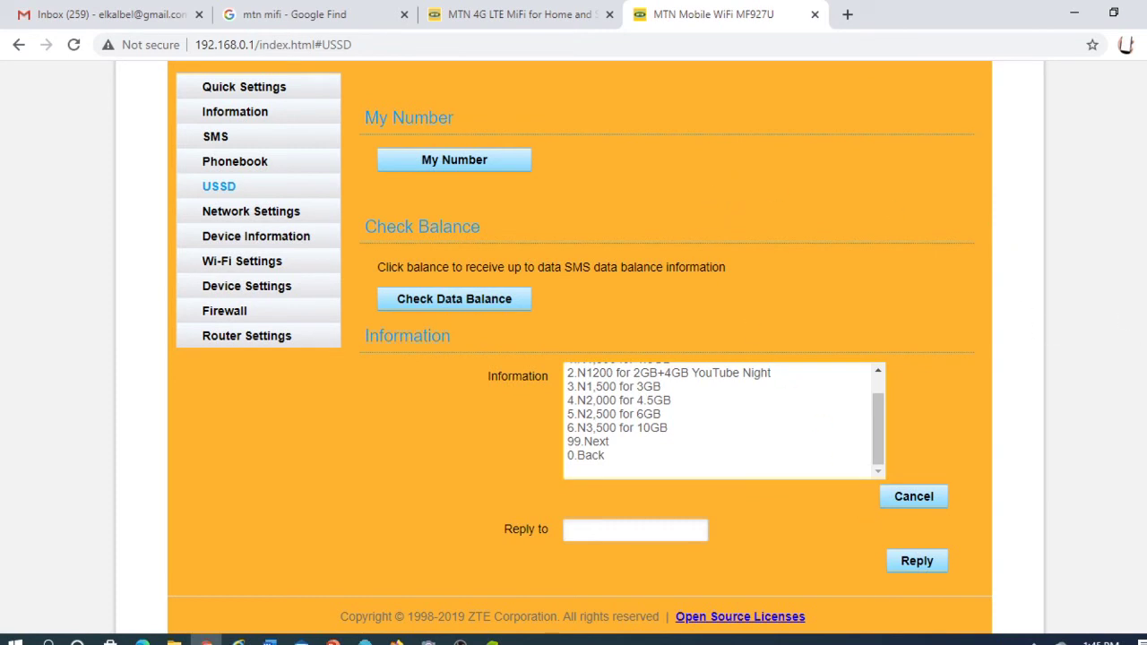
scroll(574, 349, up, 3)
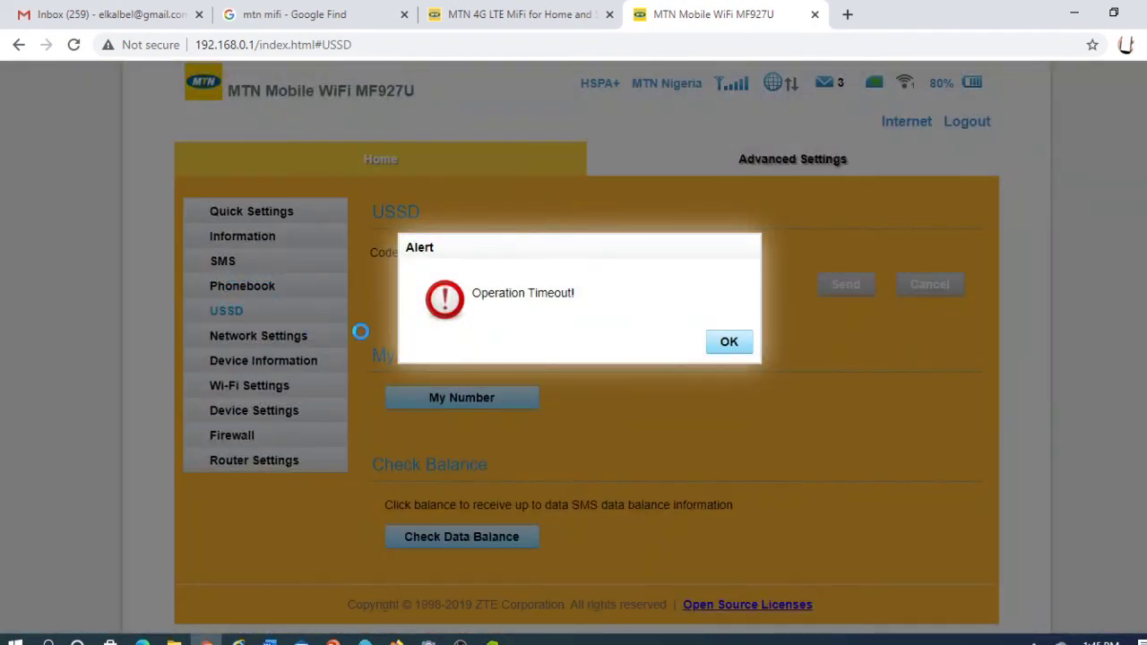
Step: Dismiss the Operation Timeout alert and view the Device SMS inbox with the 2GB 2 Day Plan message
click(722, 349)
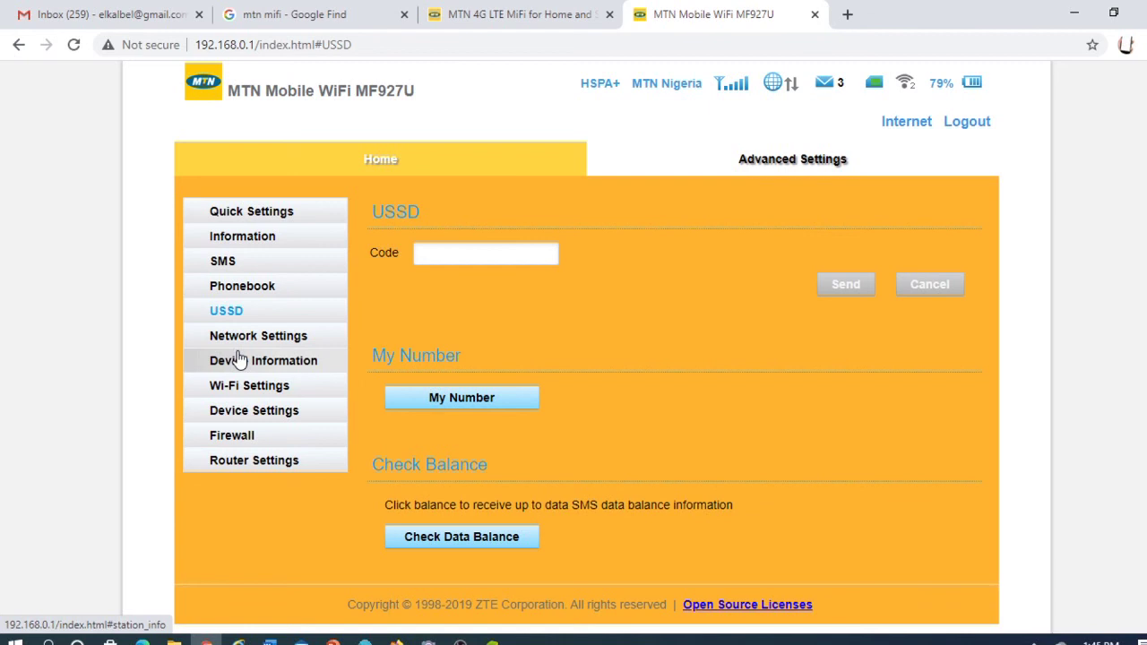
click(251, 260)
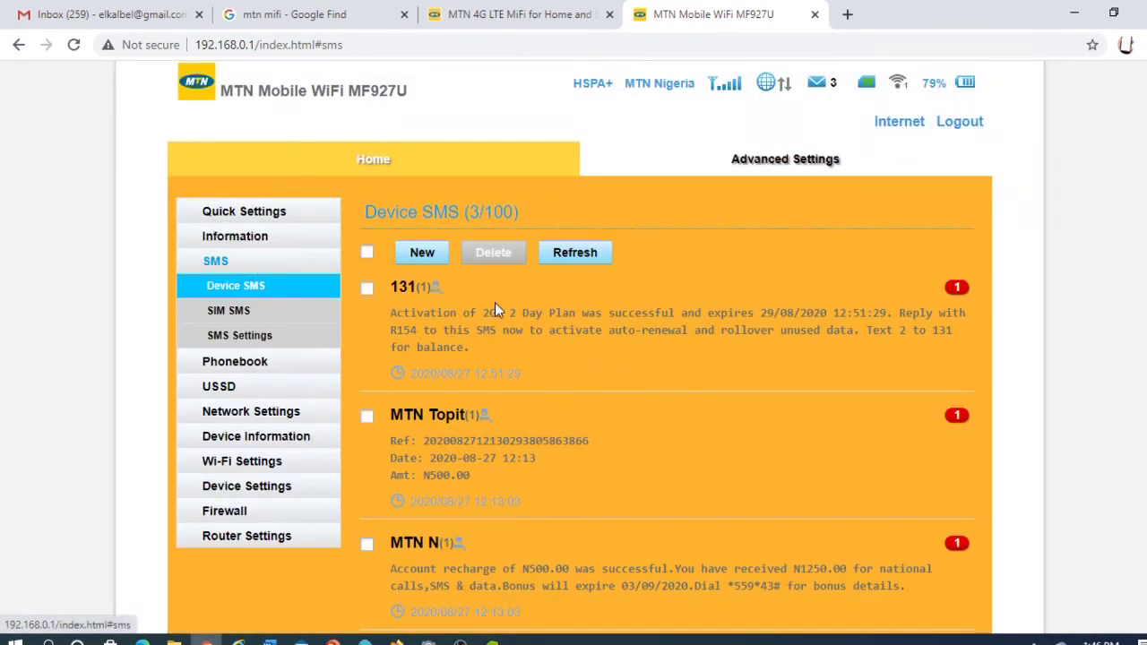
scroll(574, 358, down, 1)
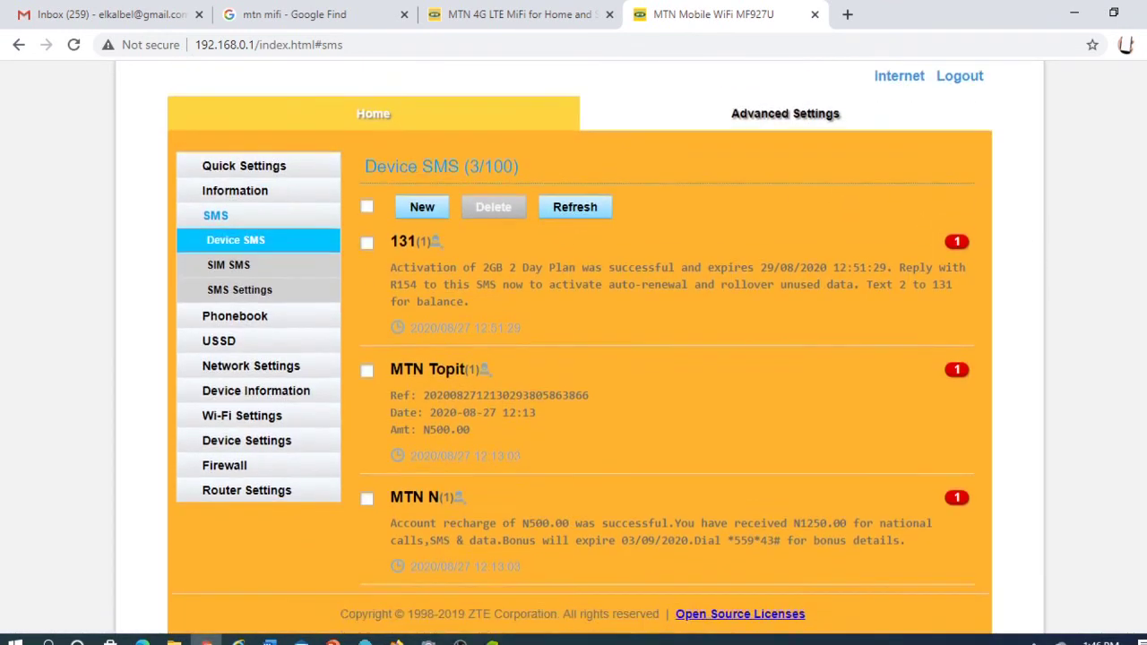